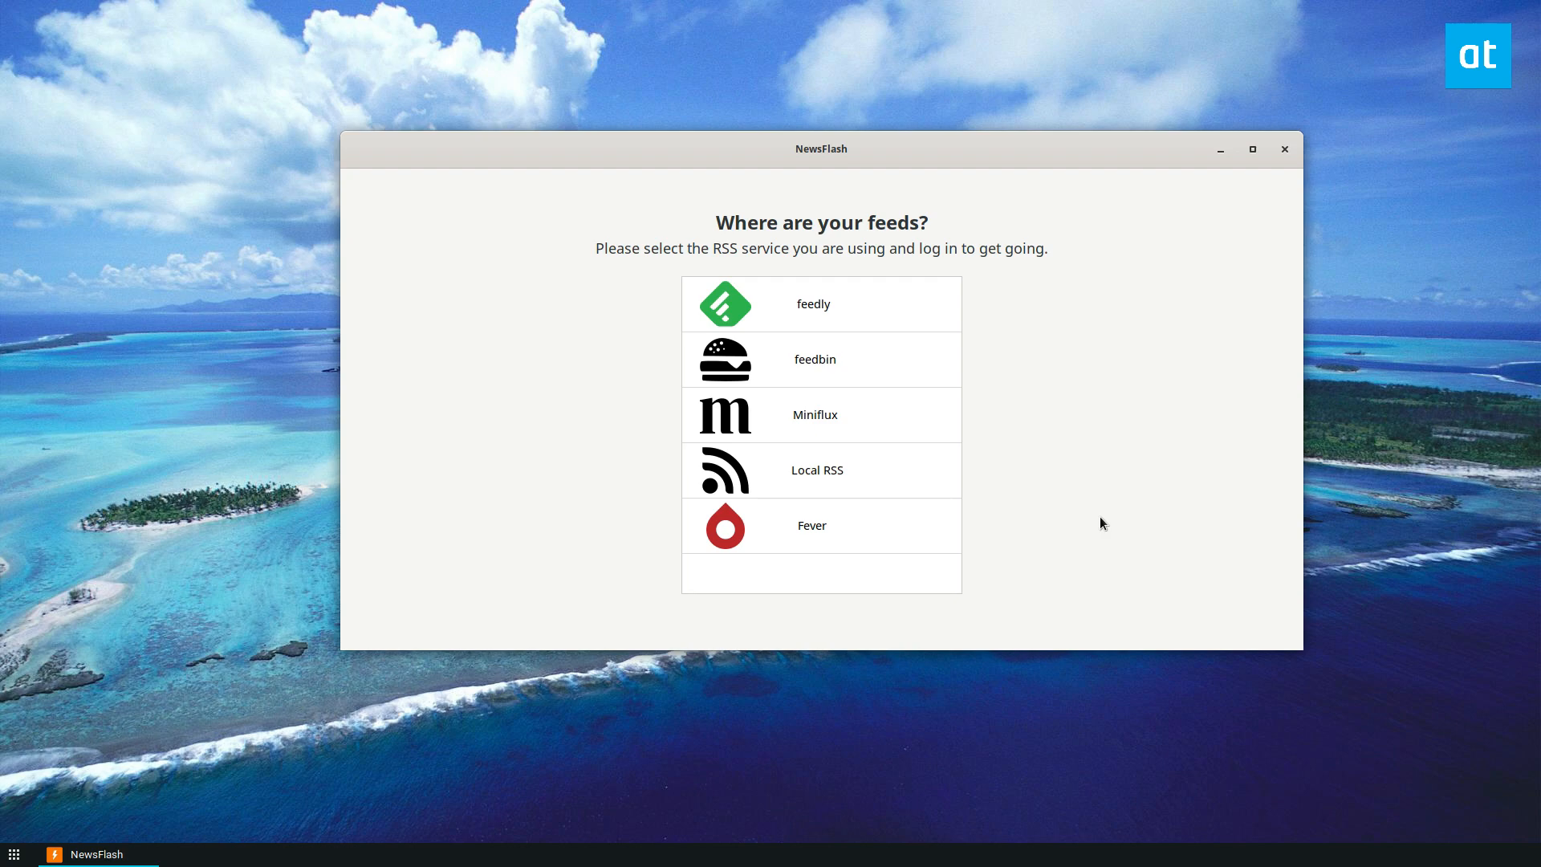
- Choose Local RSS as the service that keeps the feeds
{"action": "left_click", "coordinate": [716, 477]}
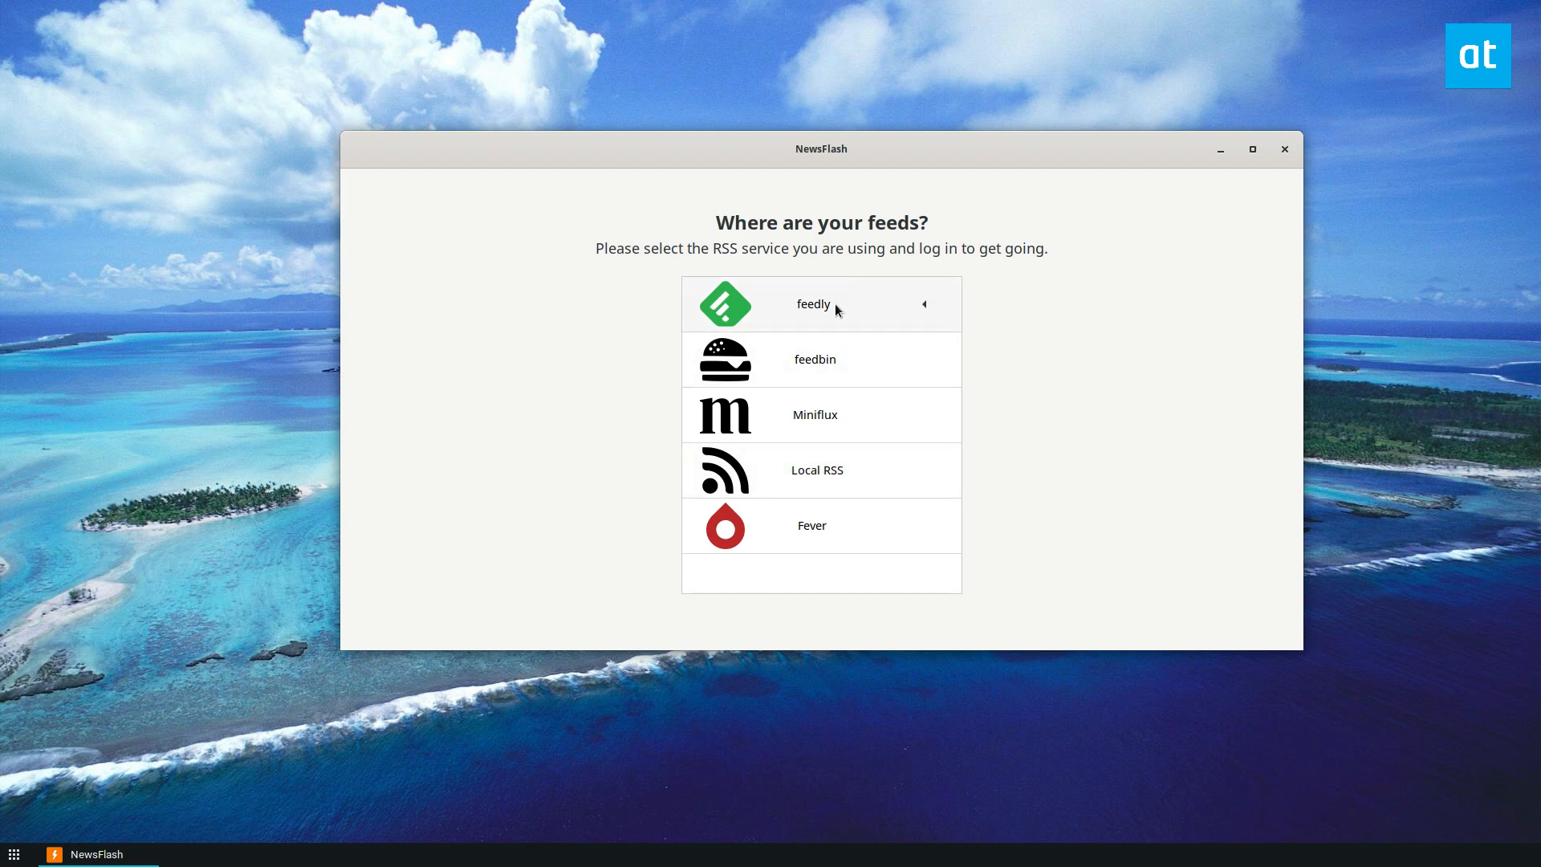
{"action": "left_click", "coordinate": [781, 468]}
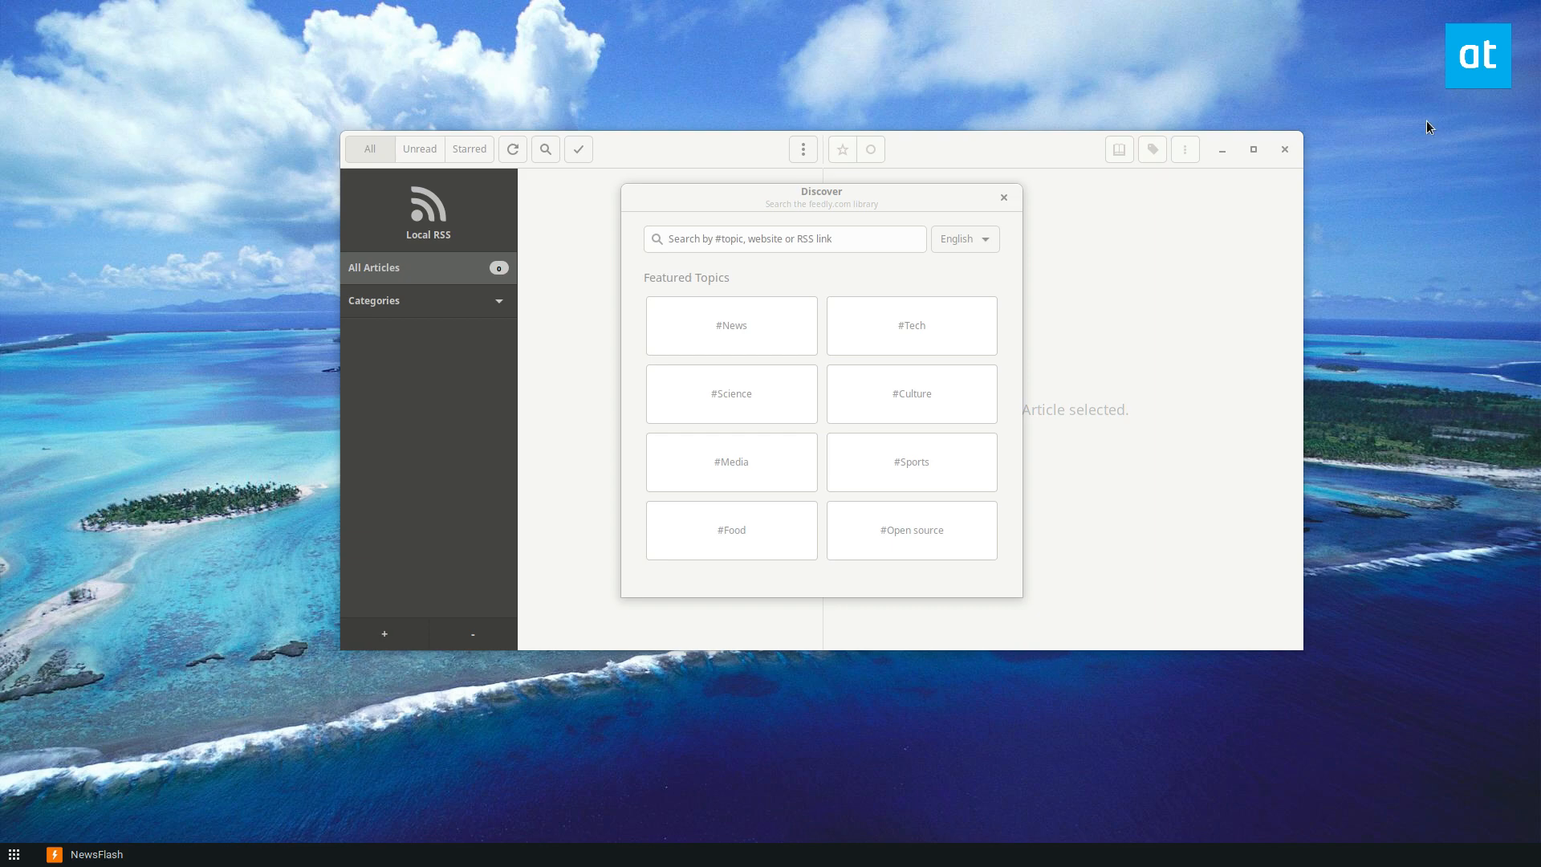
{"action": "left_click", "coordinate": [813, 240]}
{"action": "type", "text": "com.gitlab.newsflash"}
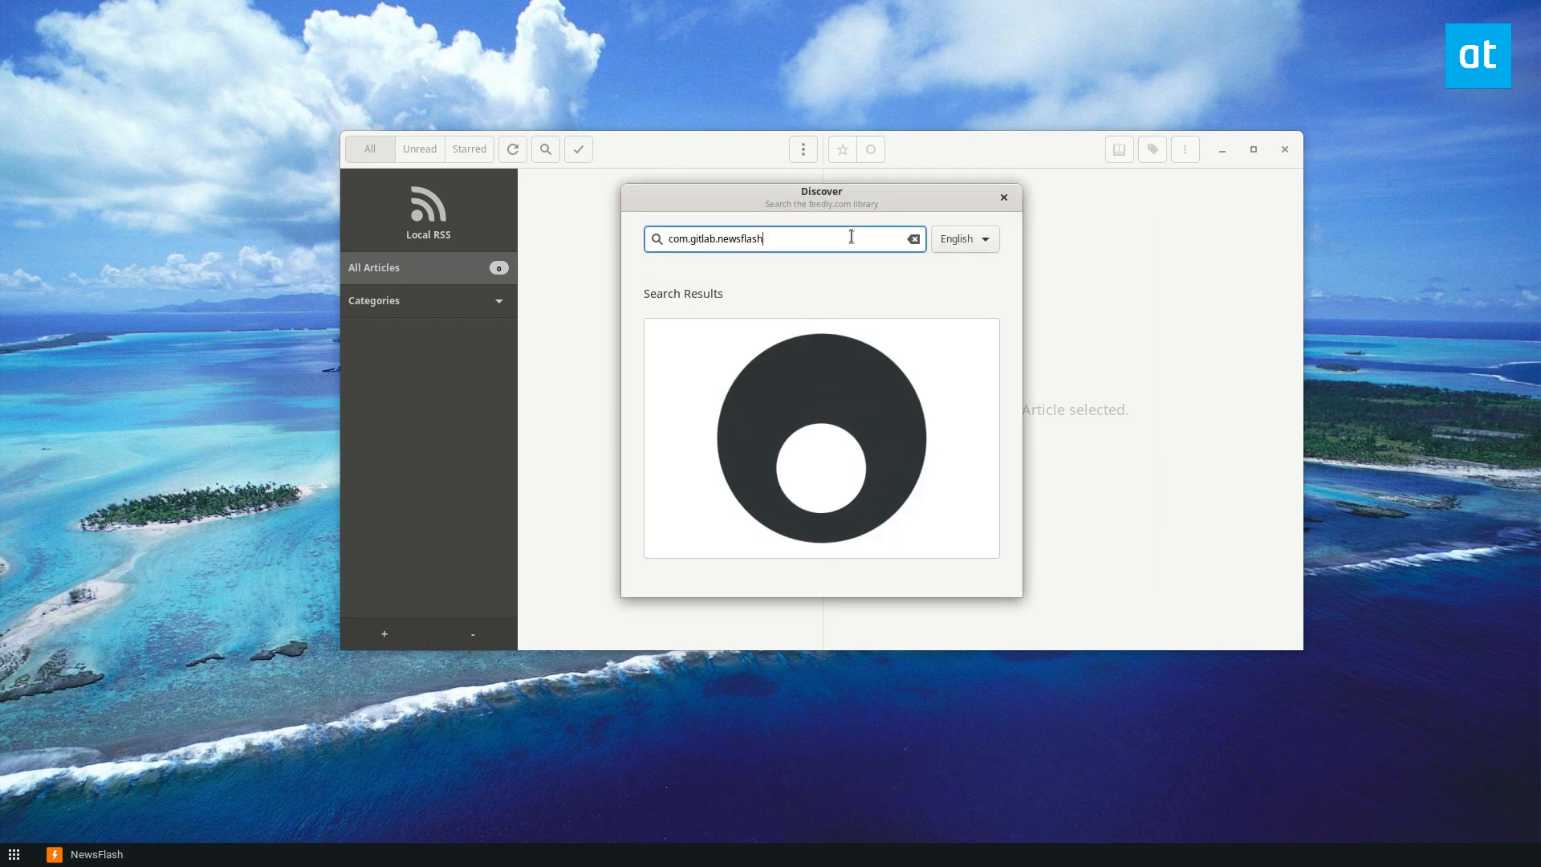
{"action": "key", "text": "ctrl+a"}
{"action": "key", "text": "BackSpace"}
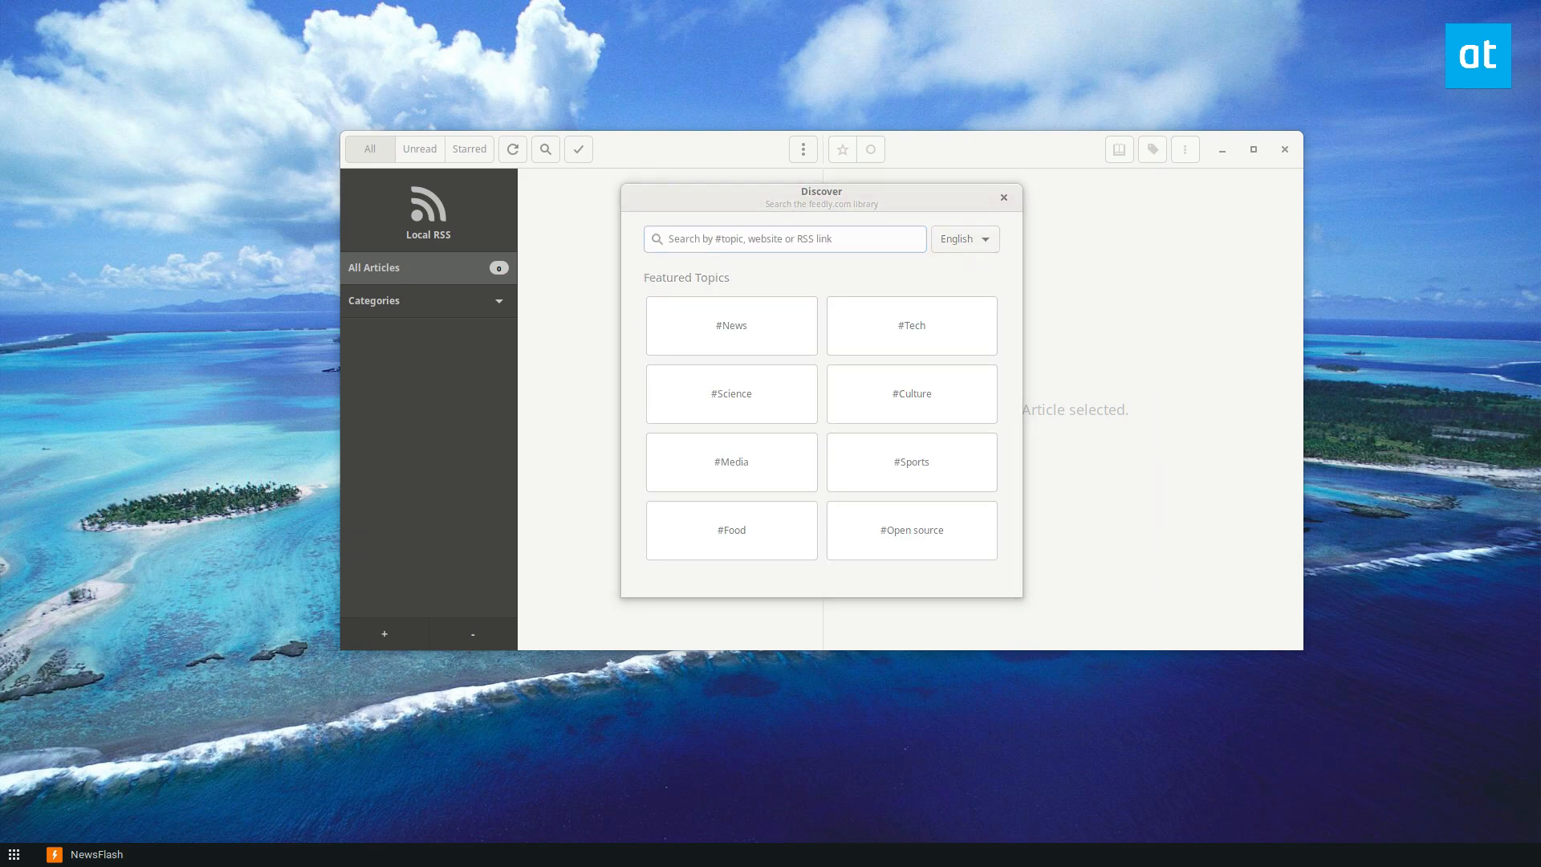
{"action": "left_click", "coordinate": [840, 235]}
{"action": "type", "text": "https://techcrunch.com/feed"}
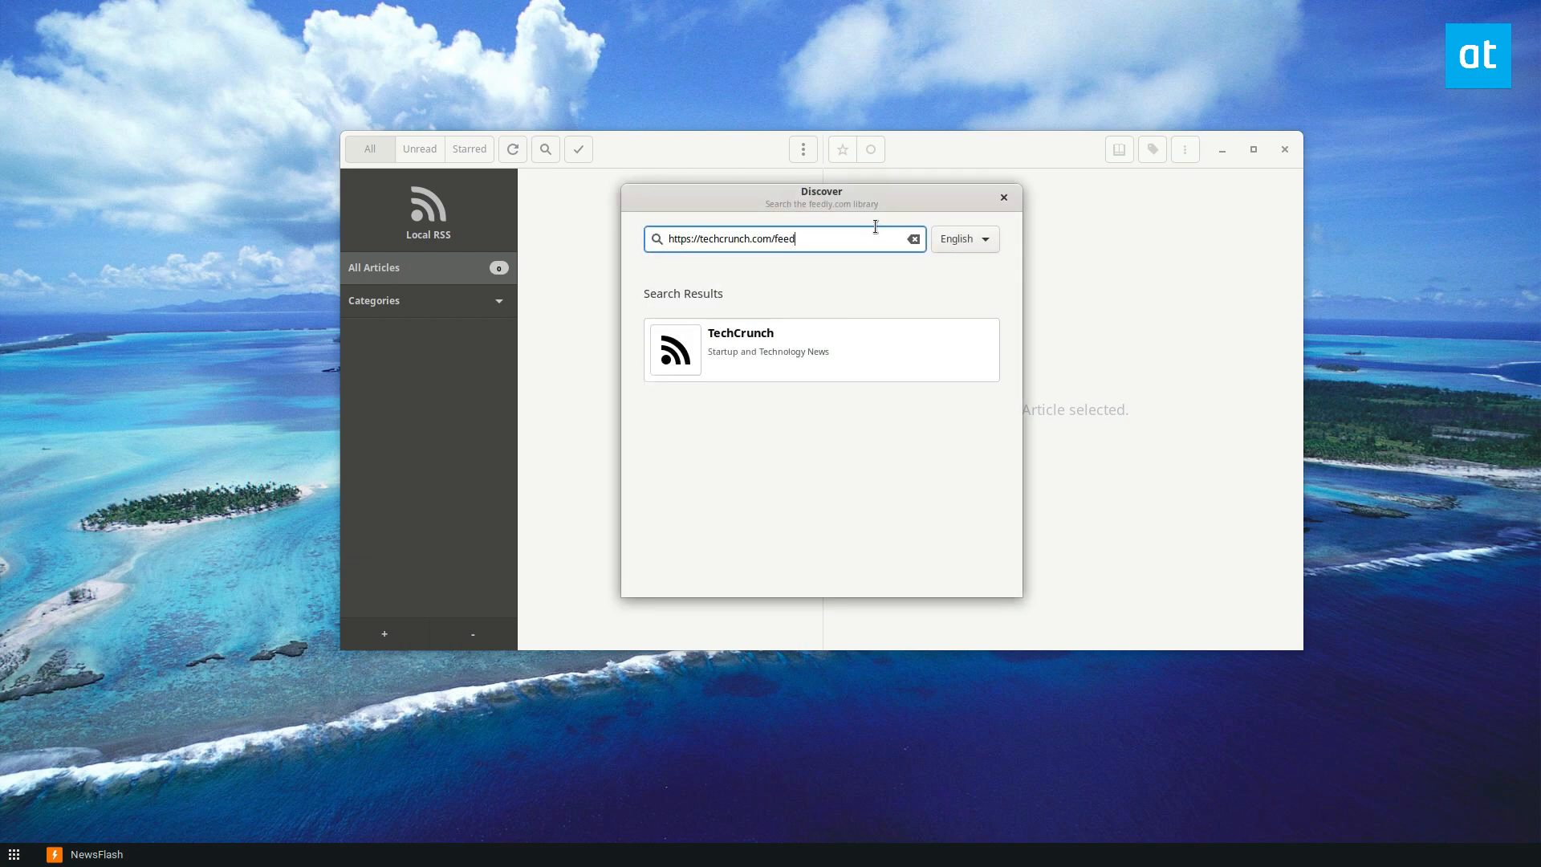
- Add the TechCrunch feed with a new category named Tech
{"action": "left_click", "coordinate": [706, 349]}
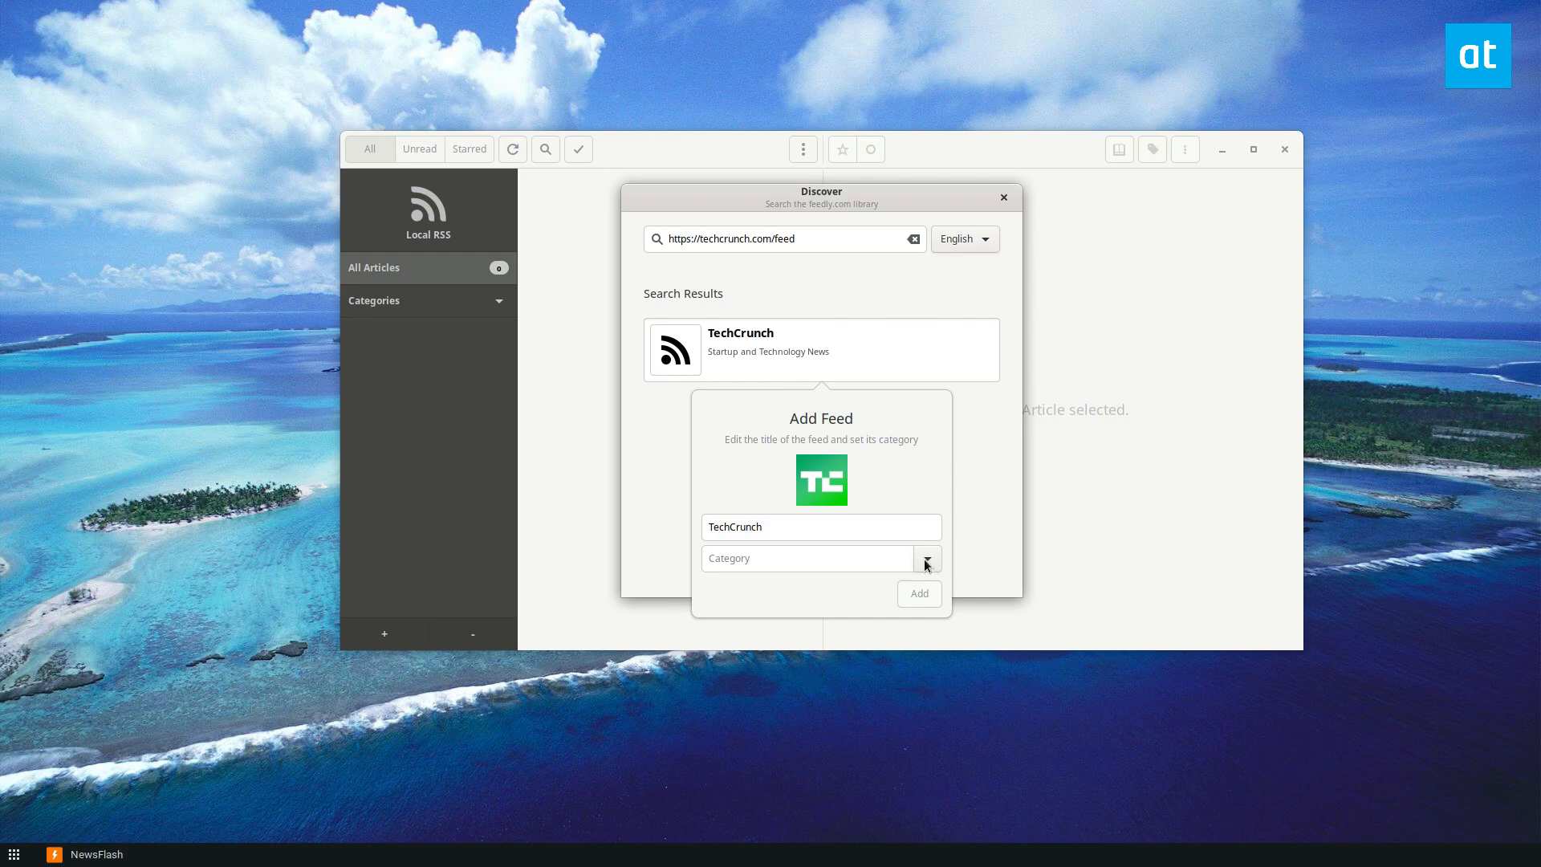
{"action": "left_click", "coordinate": [748, 556]}
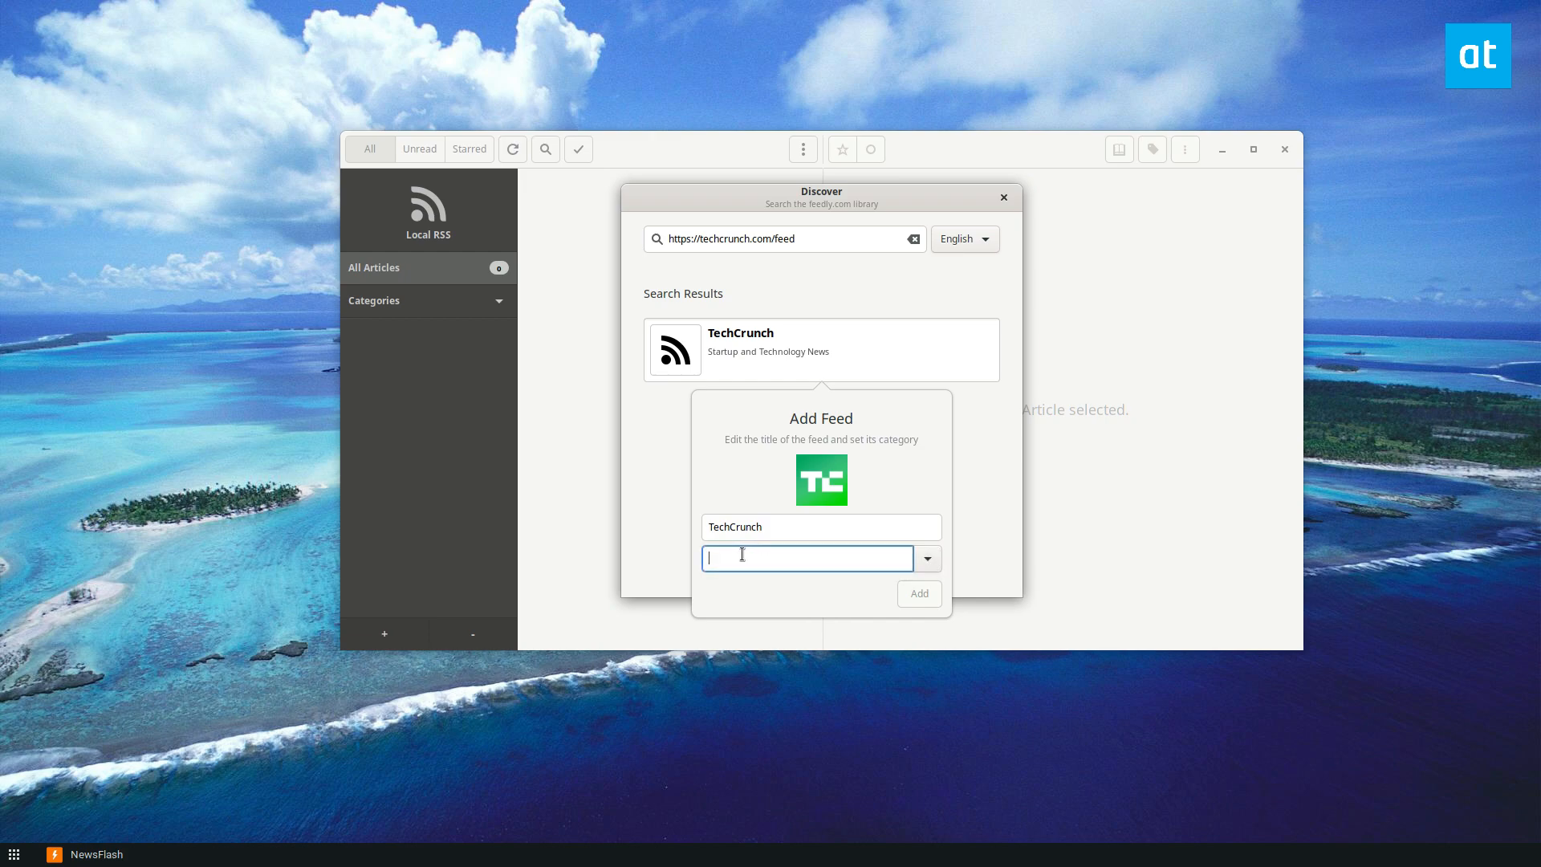
{"action": "type", "text": "Tech"}
{"action": "left_click", "coordinate": [916, 593]}
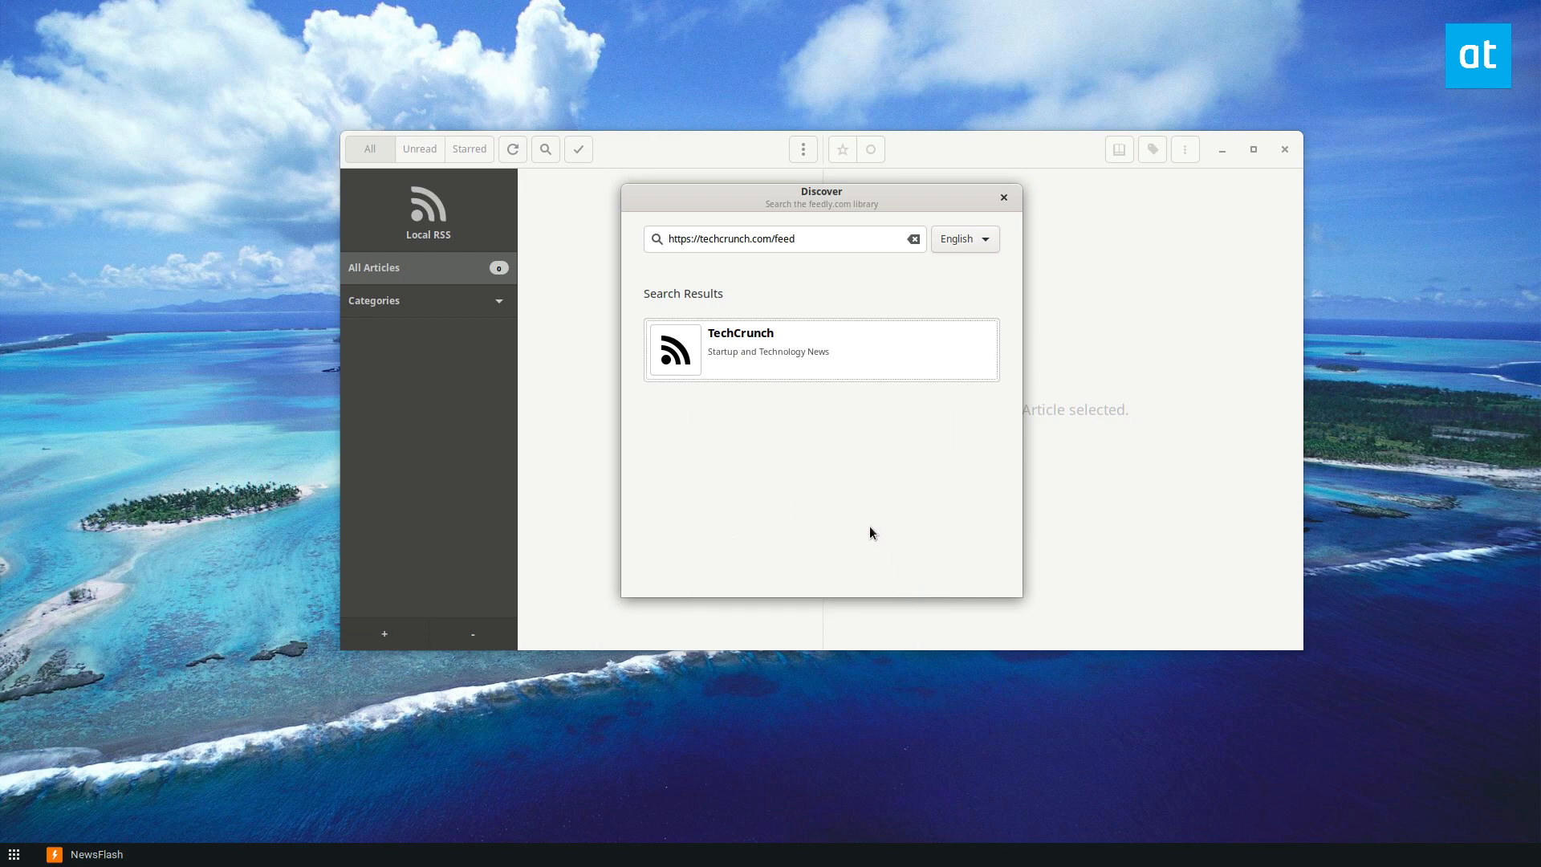
- Close Discover and select the tech category in the sidebar
{"action": "left_click", "coordinate": [1004, 199]}
{"action": "left_click", "coordinate": [368, 333]}
{"action": "left_click", "coordinate": [358, 332]}
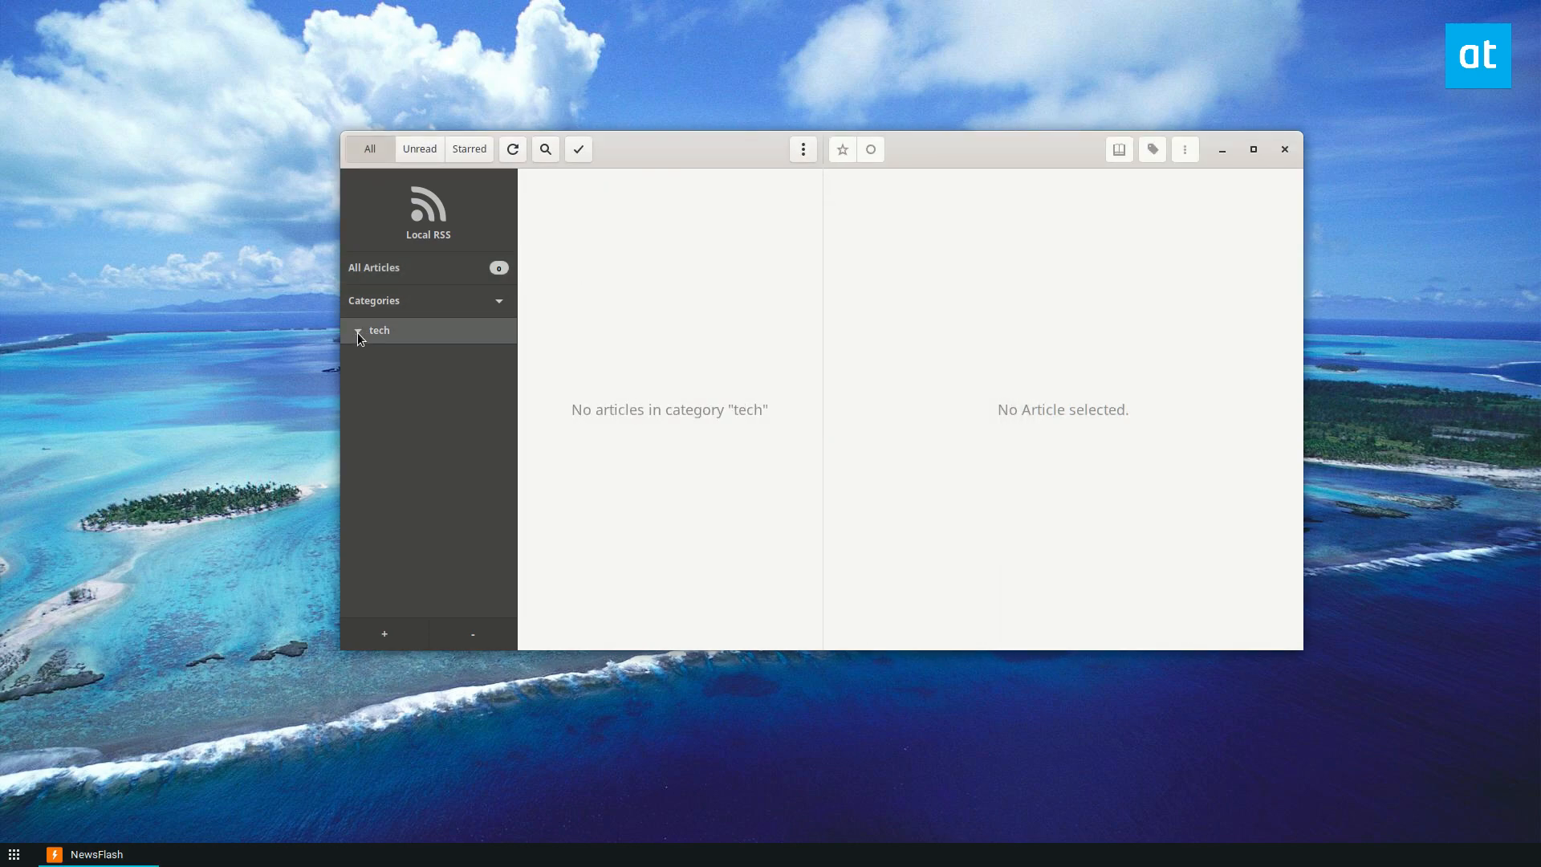
- Sync to download the TechCrunch articles and expand the tech category
{"action": "left_click", "coordinate": [513, 154]}
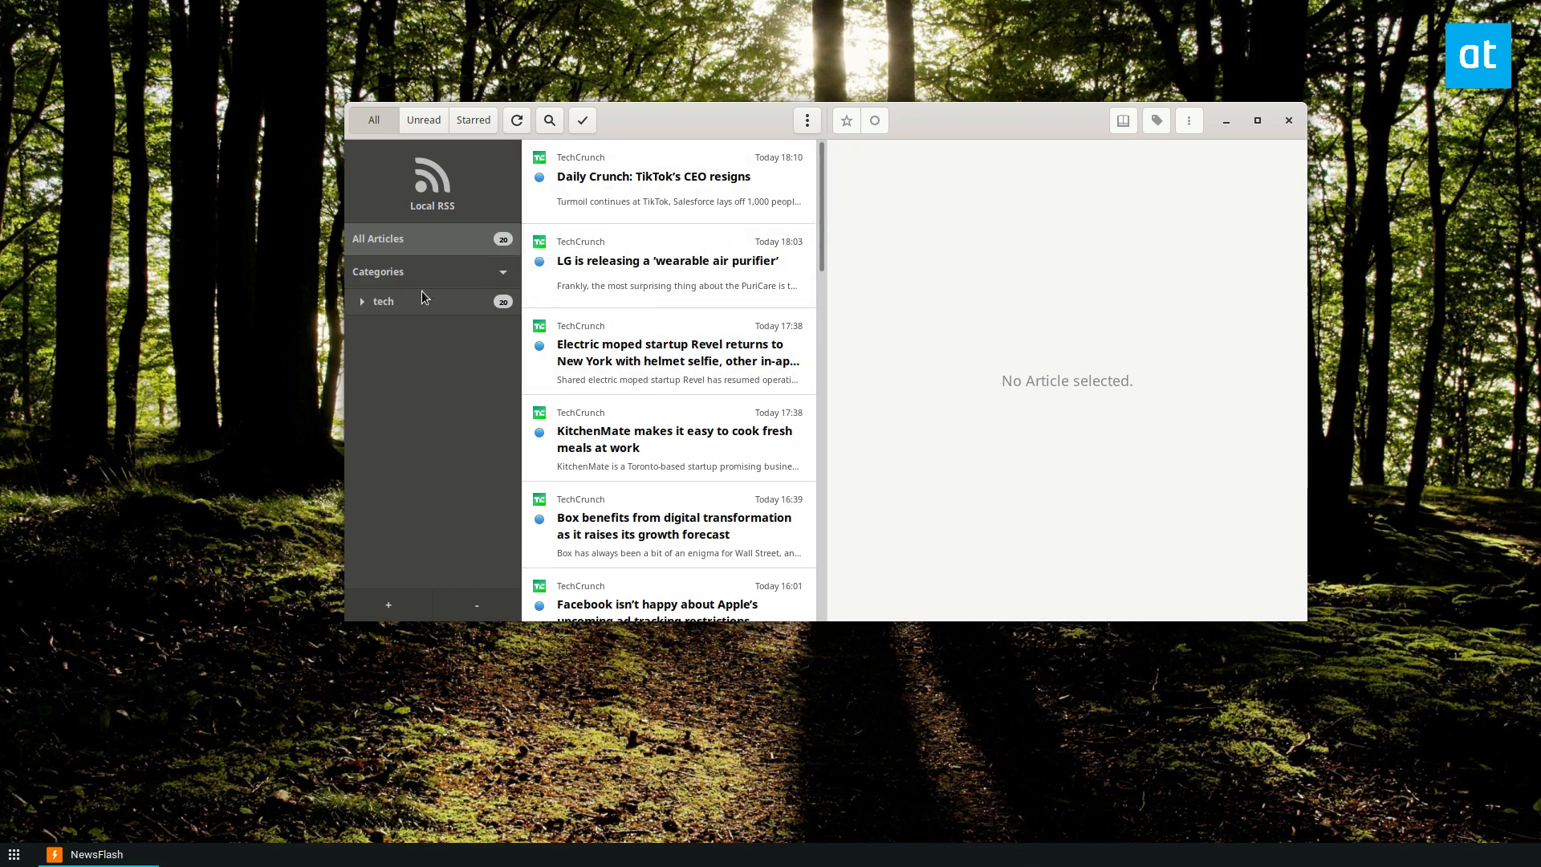
{"action": "left_click", "coordinate": [365, 304]}
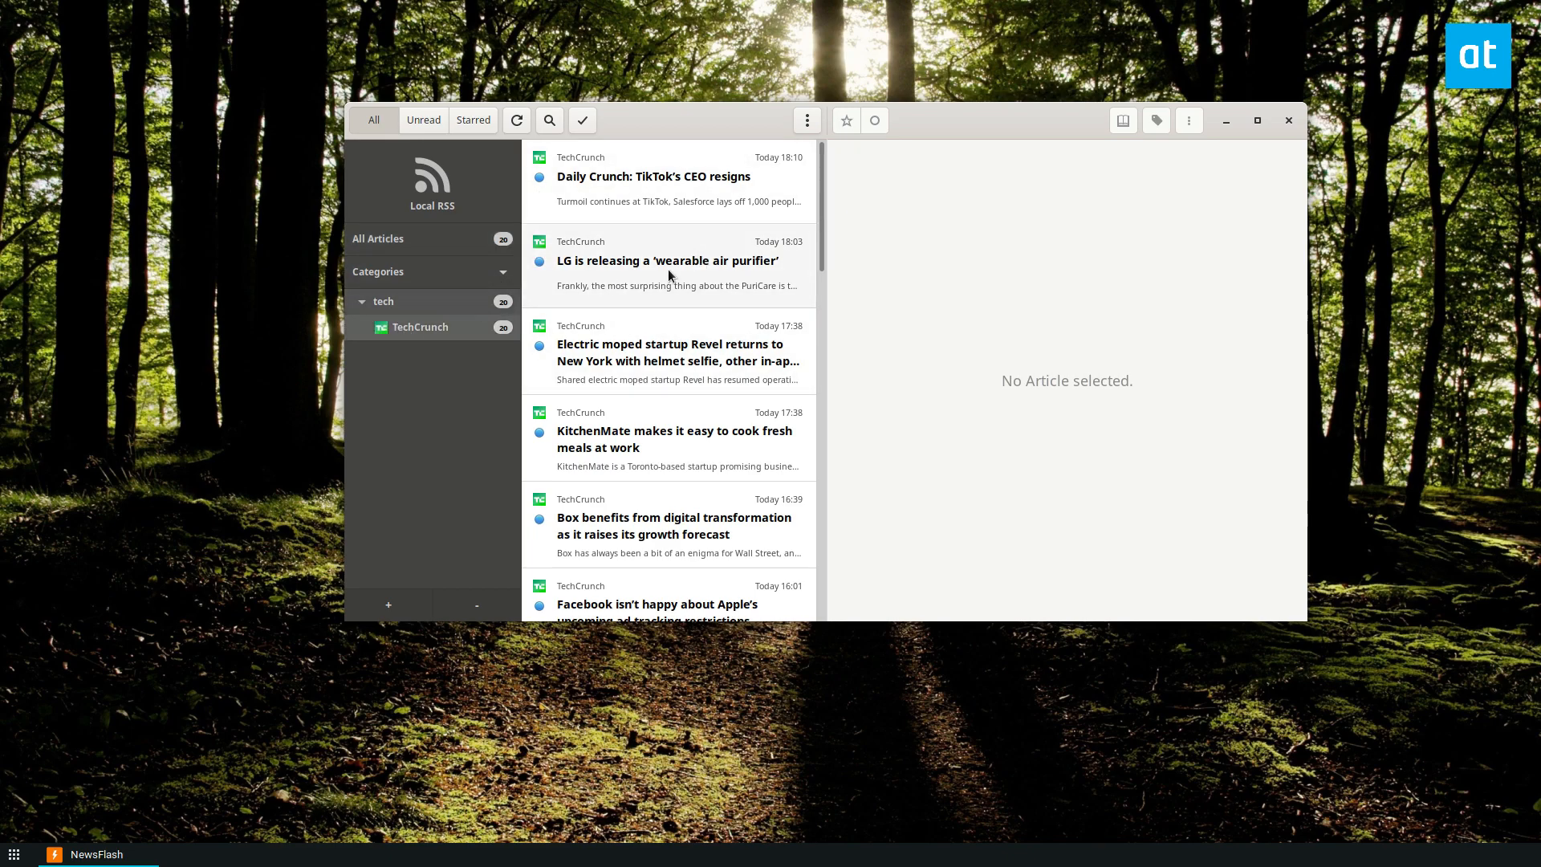
{"action": "scroll", "coordinate": [659, 361], "scroll_direction": "down", "scroll_amount": 1}
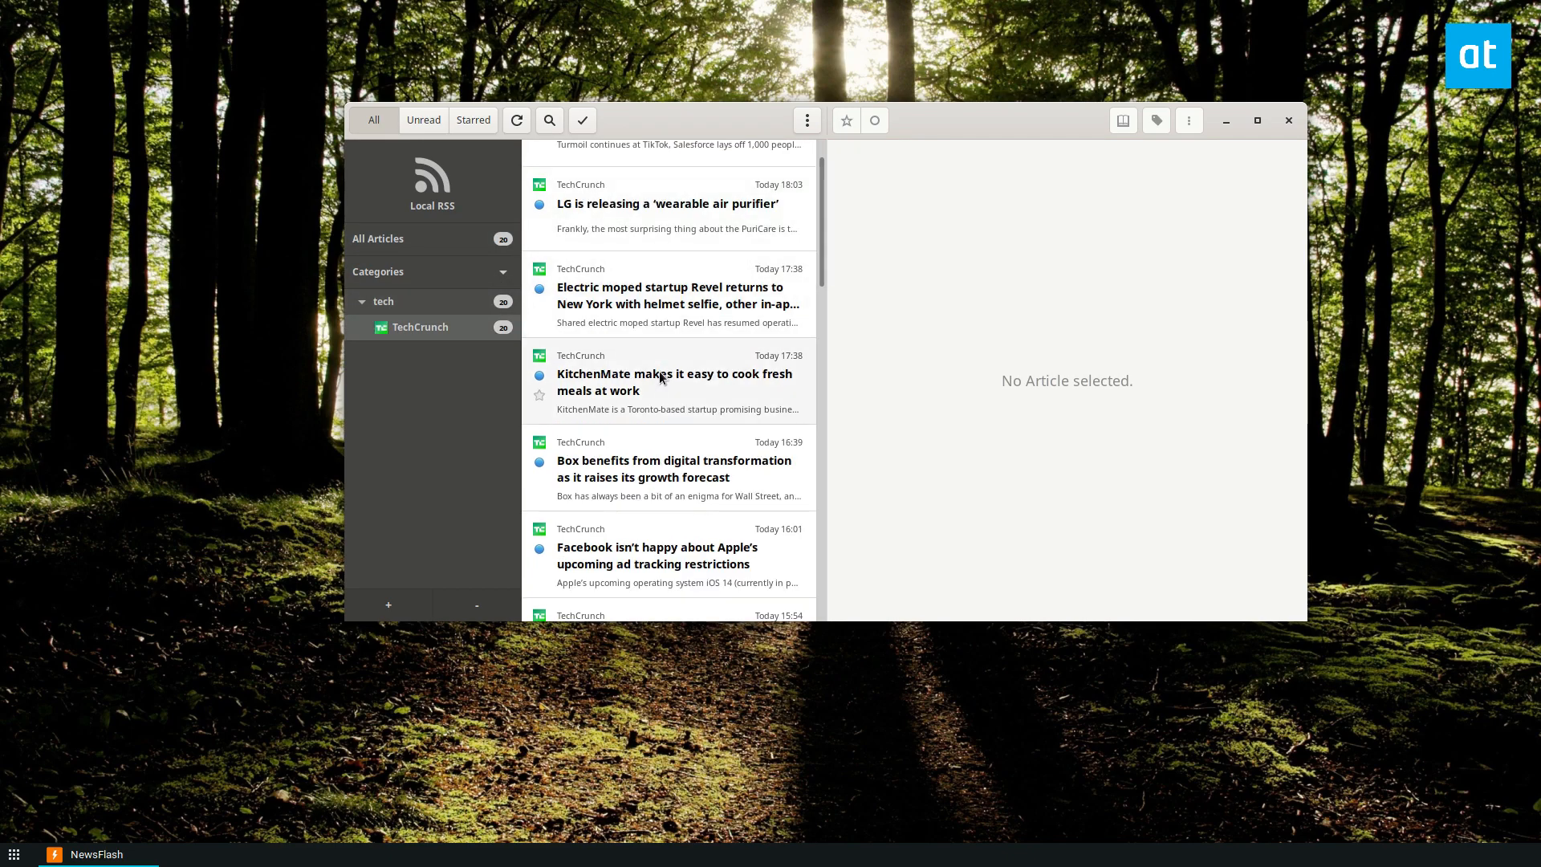
{"action": "scroll", "coordinate": [659, 375], "scroll_direction": "down", "scroll_amount": 1}
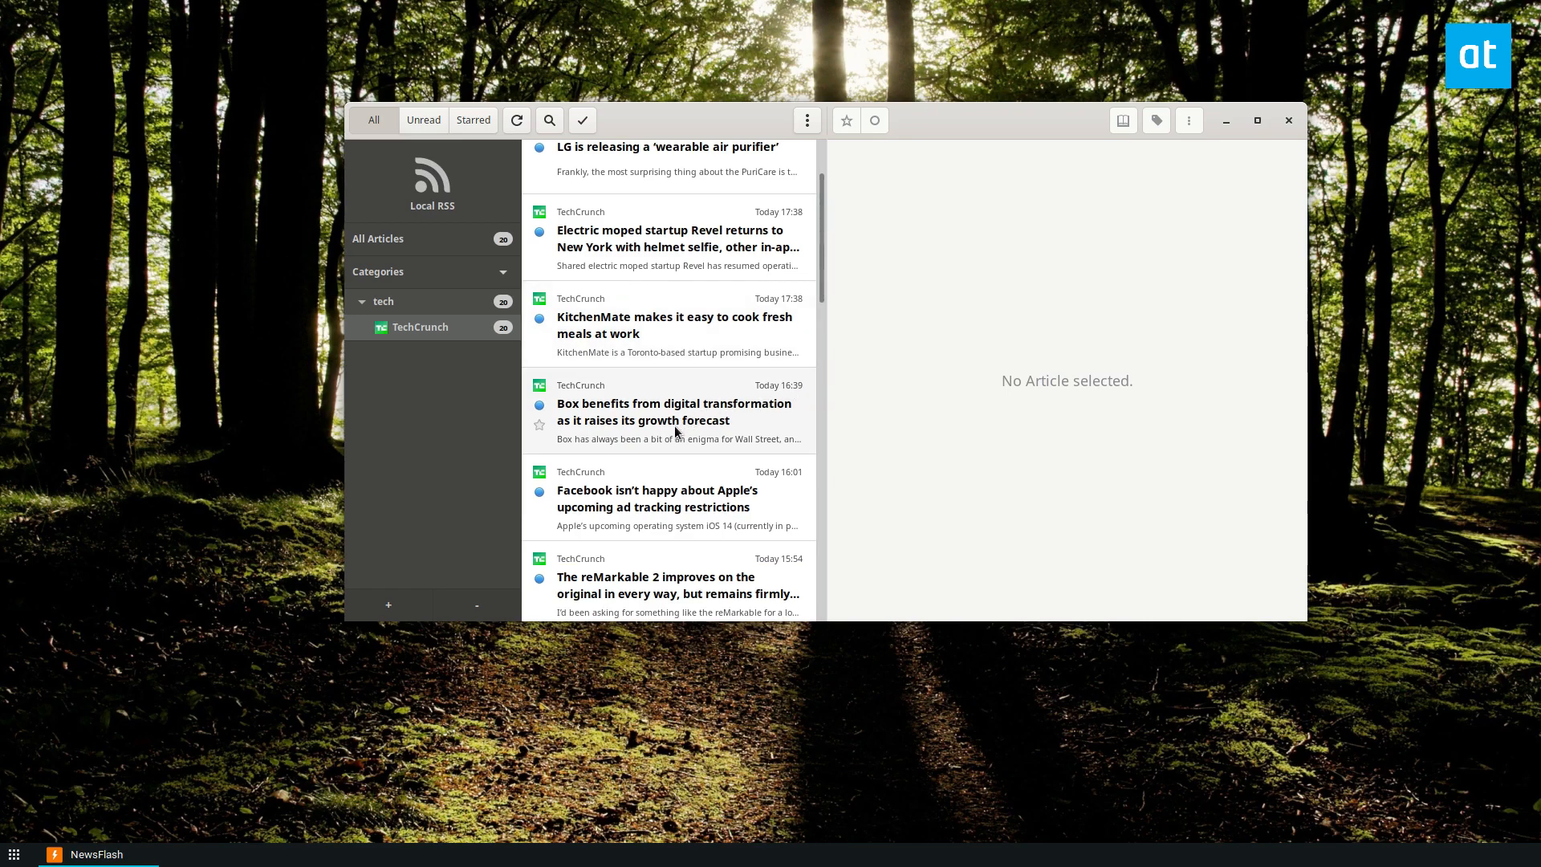
- Read the Facebook ad tracking article, then the Facebook sues developers article
{"action": "left_click", "coordinate": [636, 494]}
{"action": "scroll", "coordinate": [687, 412], "scroll_direction": "down", "scroll_amount": 1}
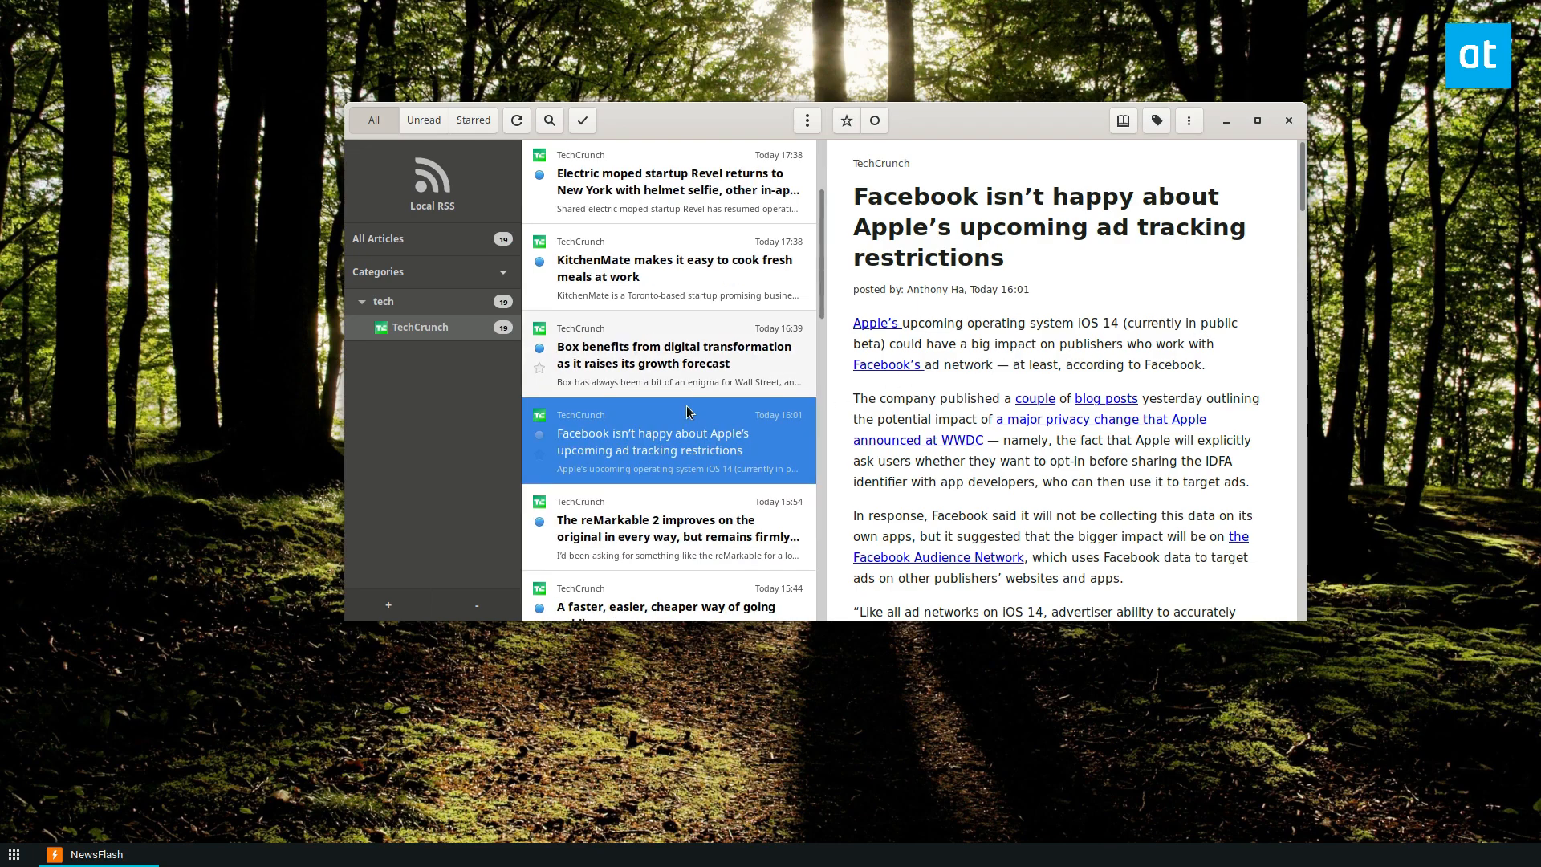
{"action": "scroll", "coordinate": [687, 411], "scroll_direction": "down", "scroll_amount": 3}
{"action": "scroll", "coordinate": [674, 405], "scroll_direction": "down", "scroll_amount": 2}
{"action": "scroll", "coordinate": [662, 401], "scroll_direction": "down", "scroll_amount": 2}
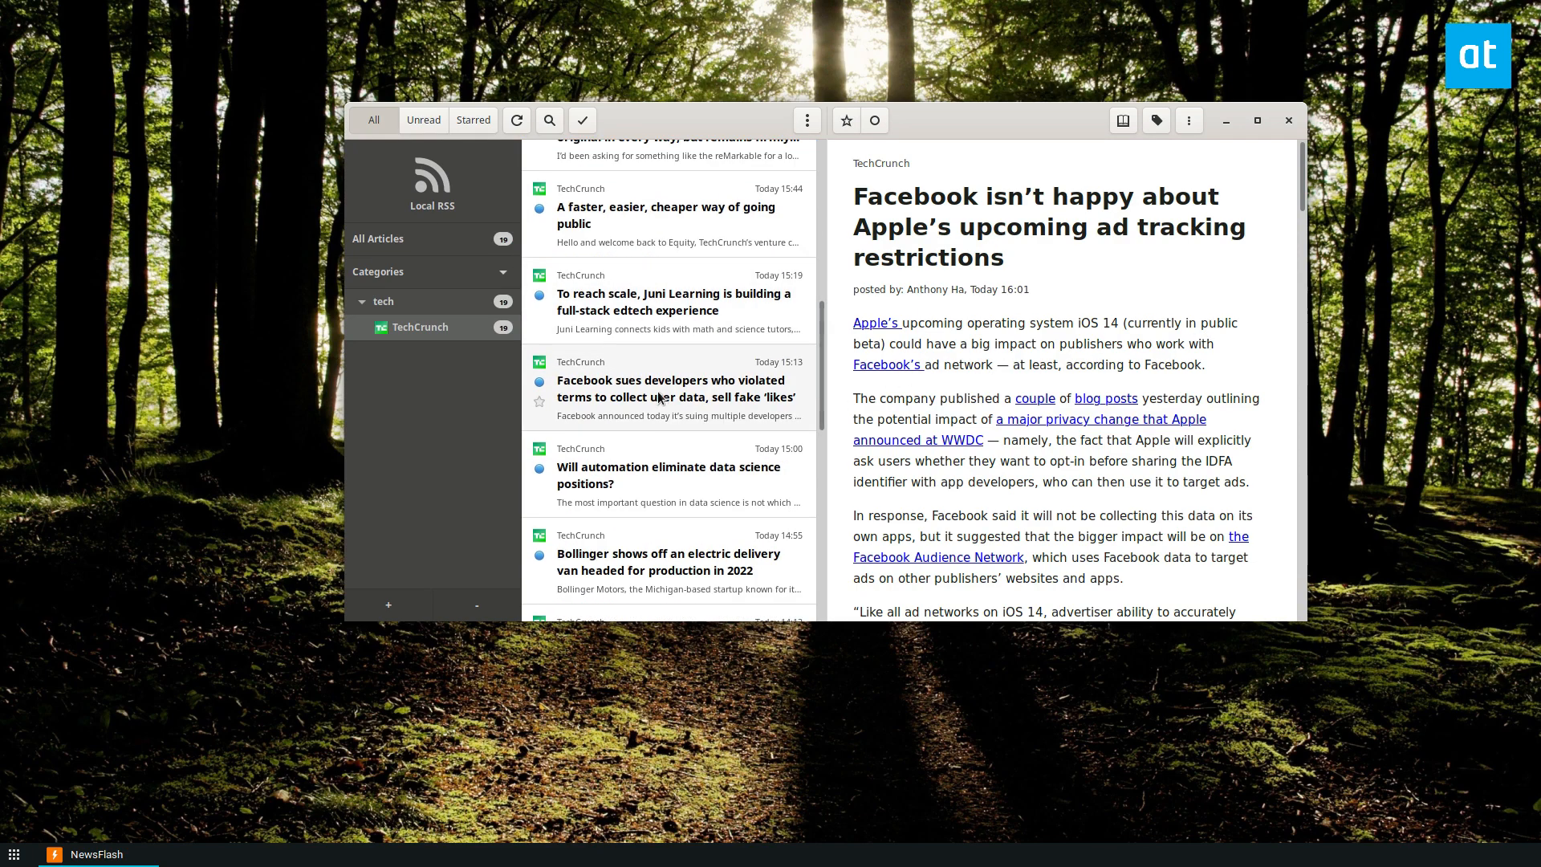
{"action": "left_click", "coordinate": [689, 399]}
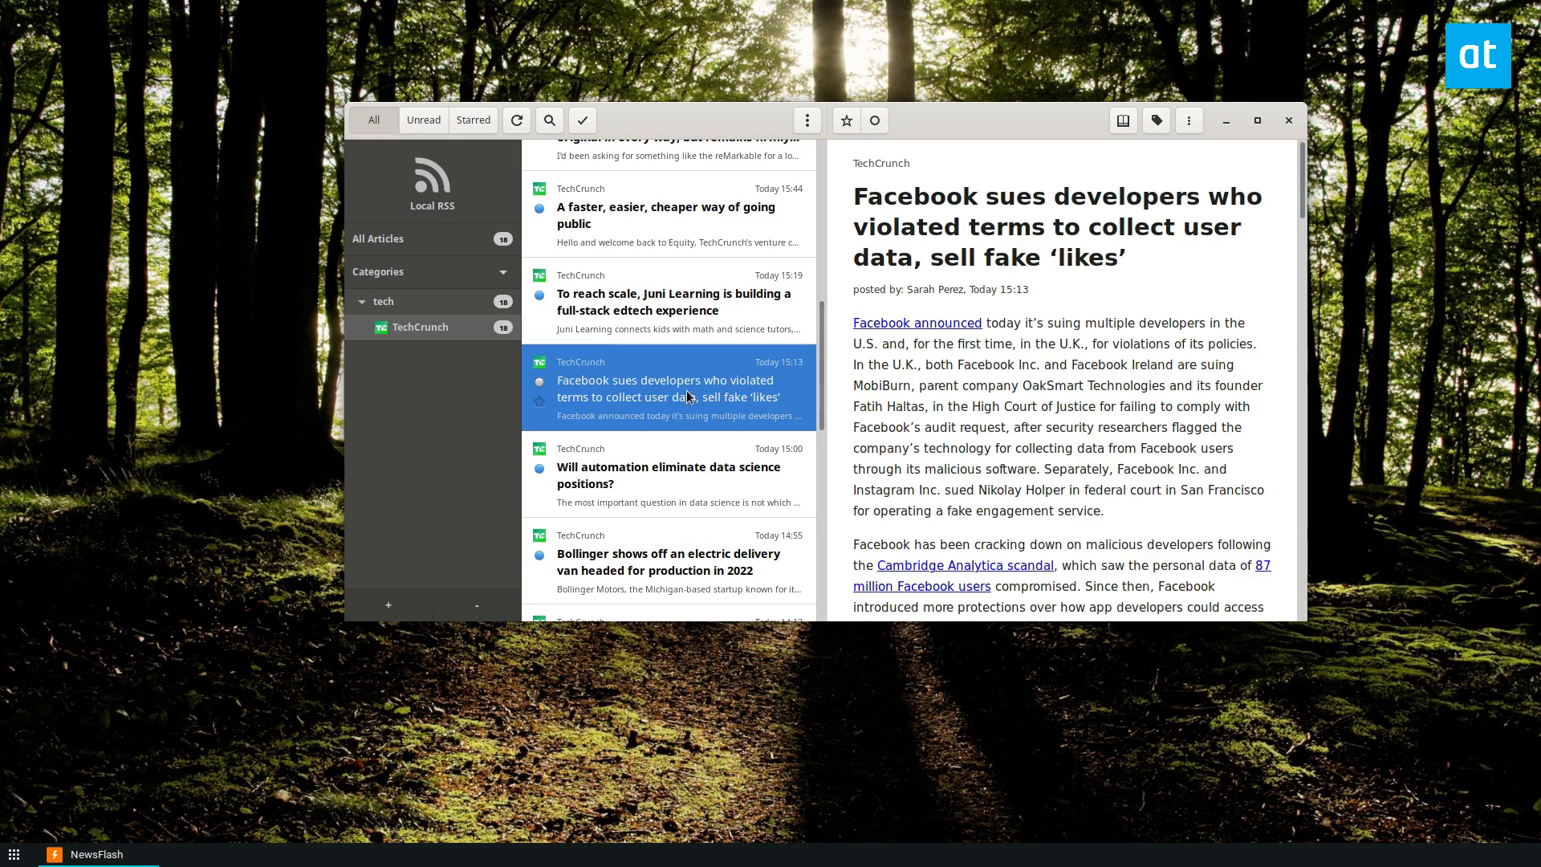
{"action": "scroll", "coordinate": [681, 423], "scroll_direction": "down", "scroll_amount": 2}
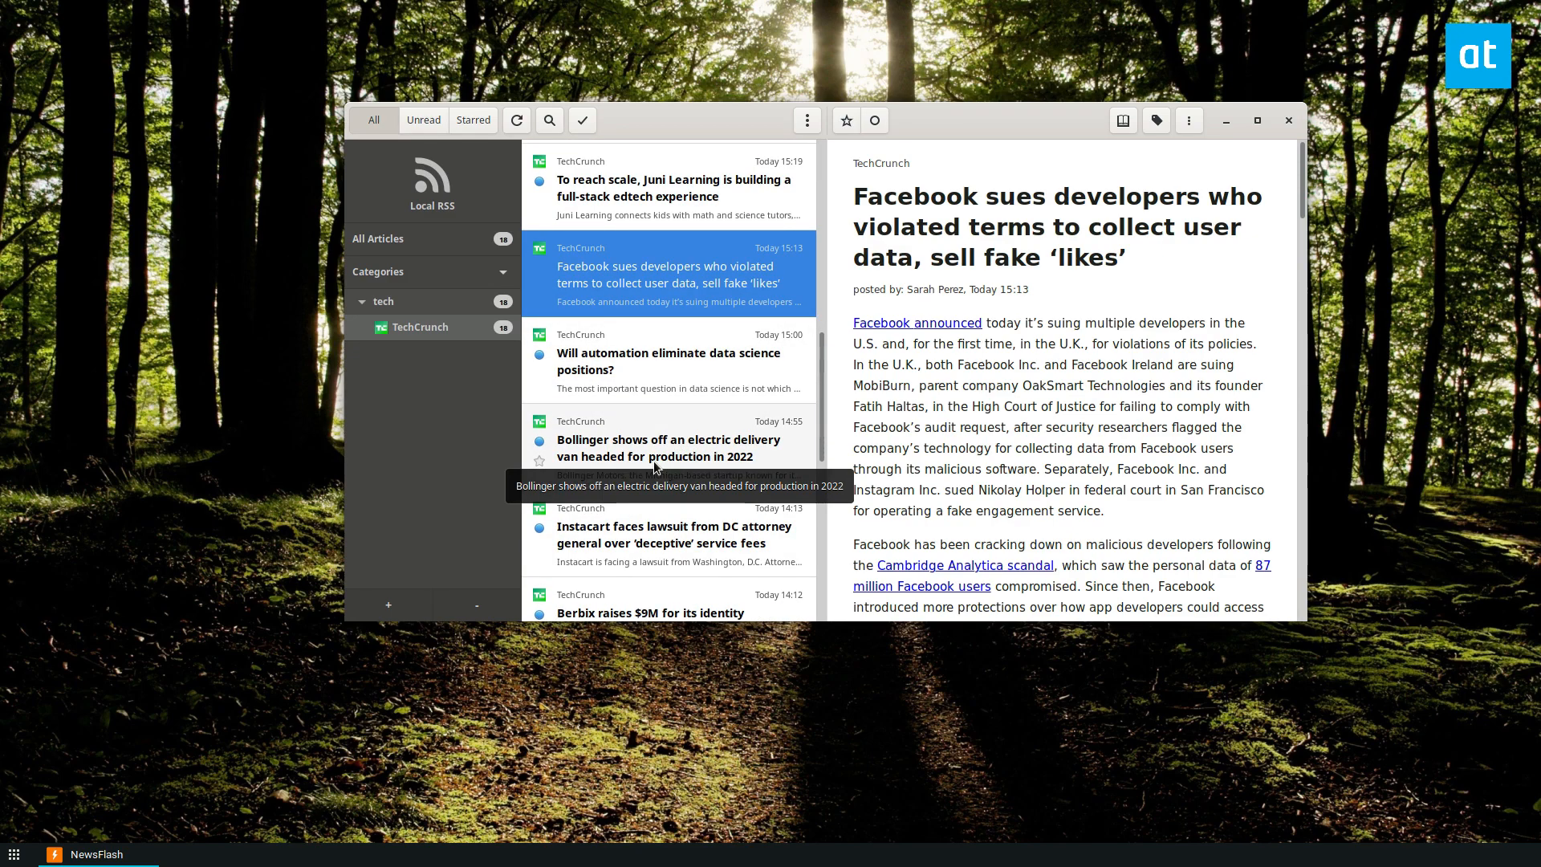
{"action": "scroll", "coordinate": [655, 467], "scroll_direction": "down", "scroll_amount": 1}
{"action": "scroll", "coordinate": [657, 479], "scroll_direction": "down", "scroll_amount": 1}
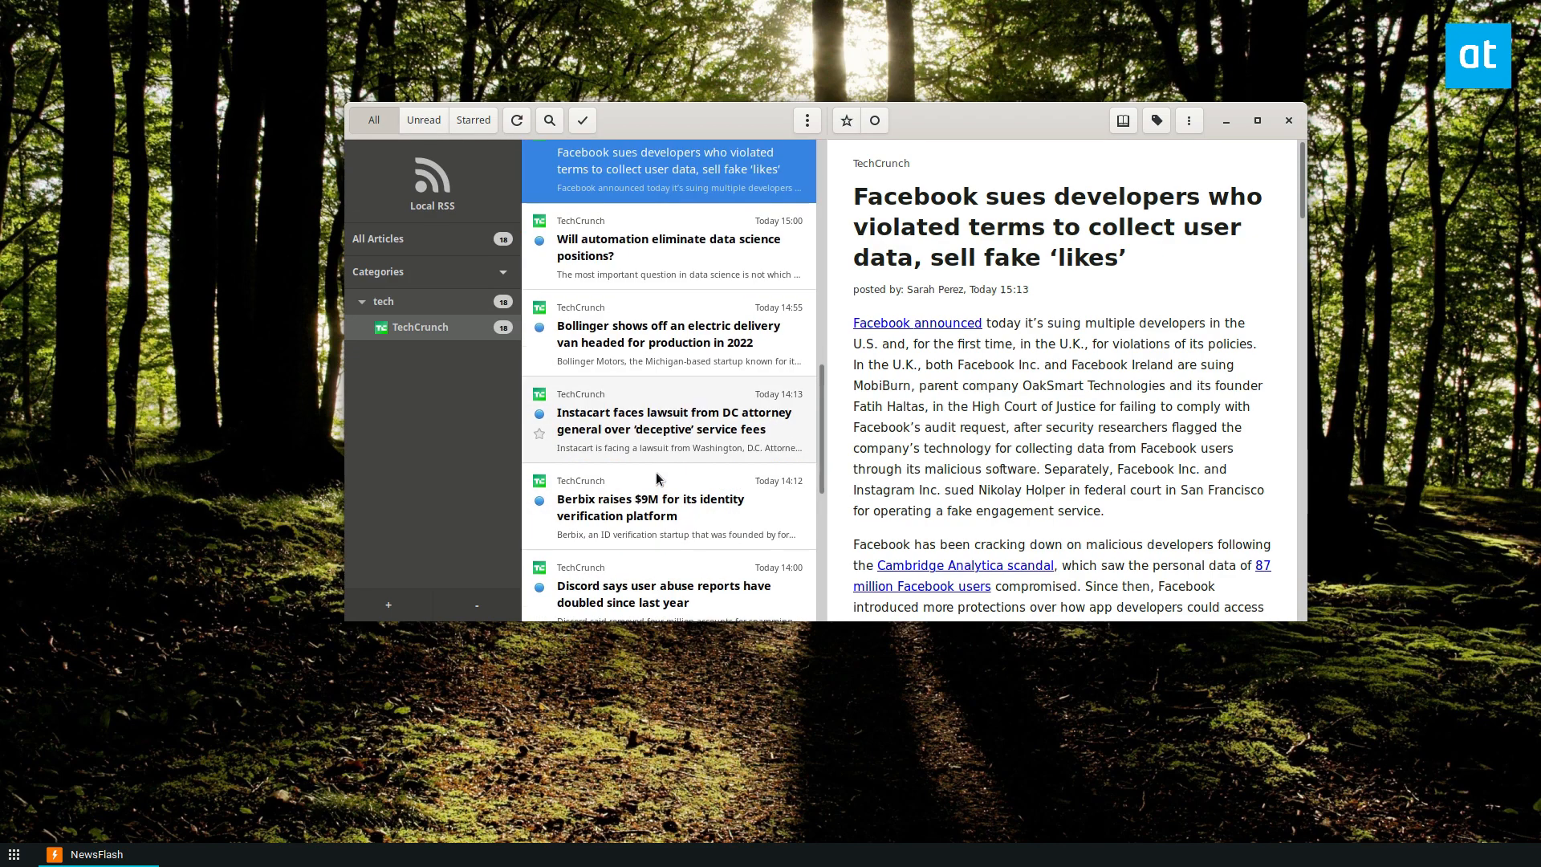
{"action": "scroll", "coordinate": [658, 477], "scroll_direction": "down", "scroll_amount": 3}
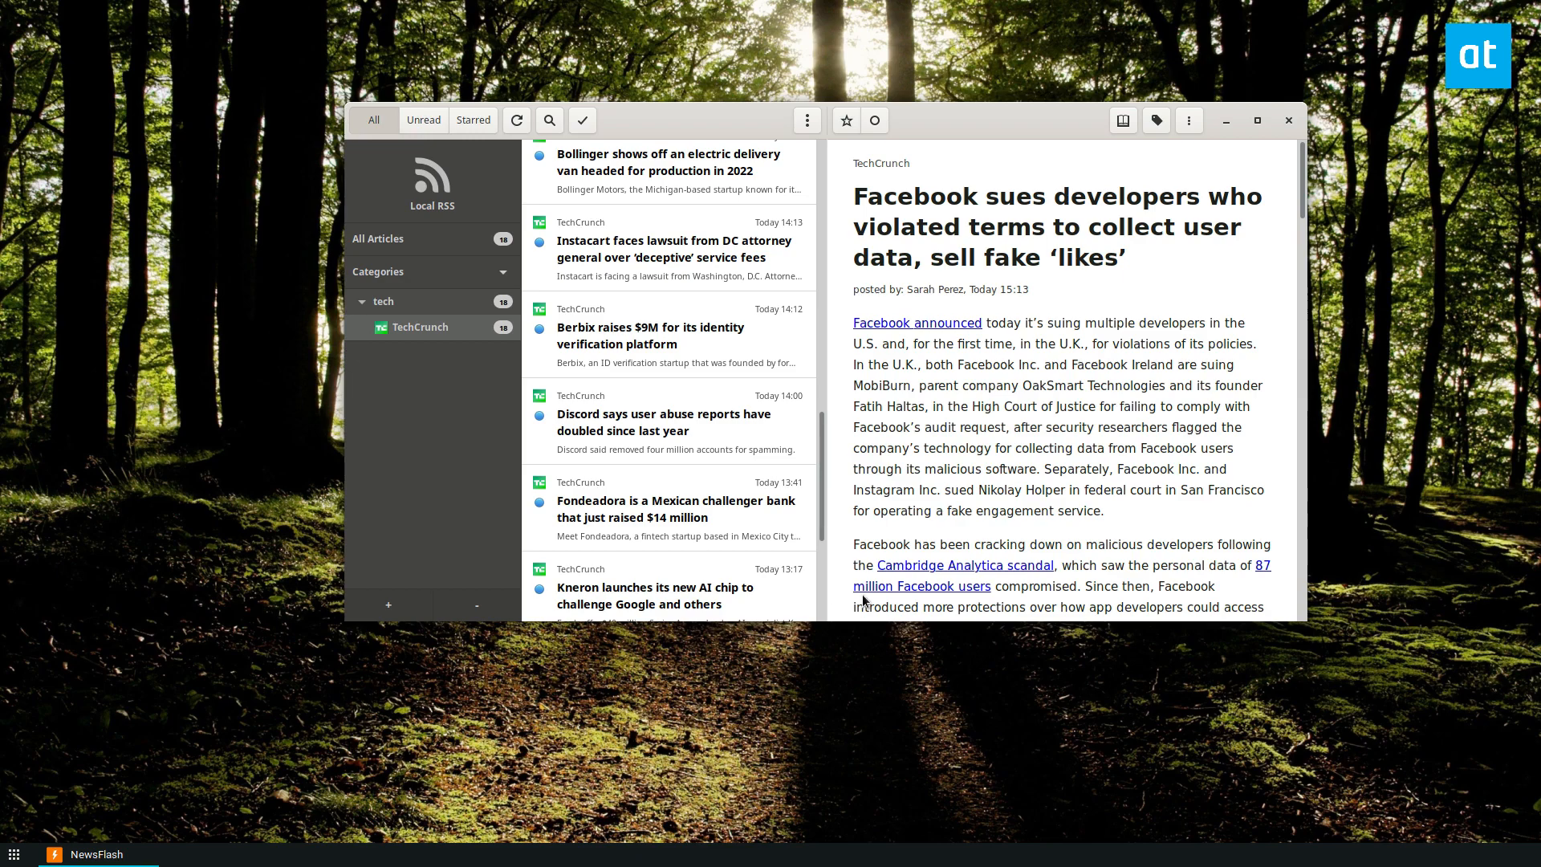
{"action": "left_click", "coordinate": [1255, 122]}
{"action": "scroll", "coordinate": [1075, 546], "scroll_direction": "down", "scroll_amount": 2}
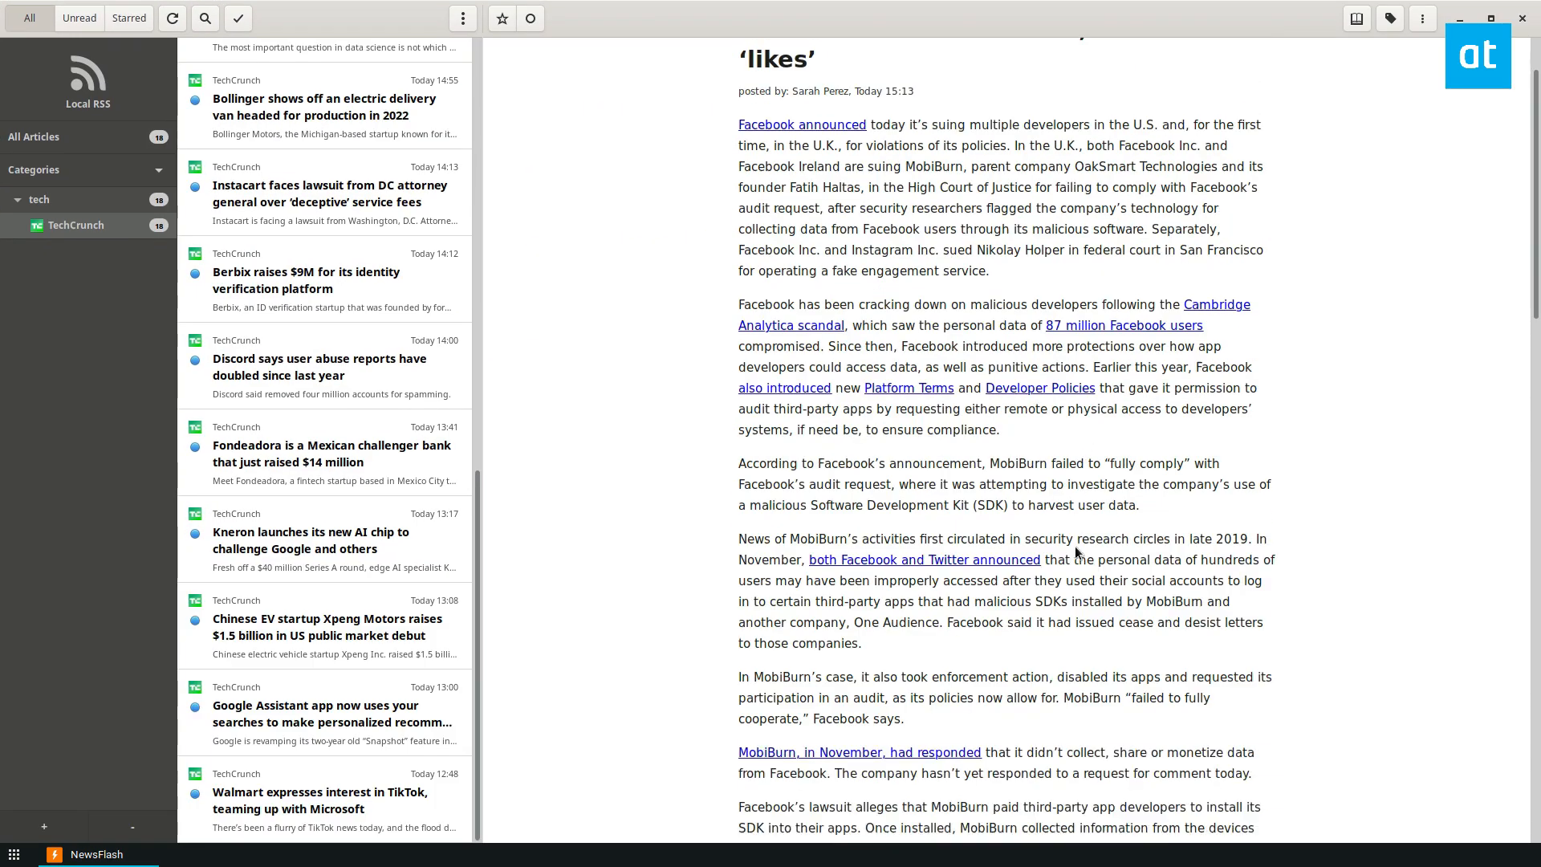
{"action": "scroll", "coordinate": [1072, 545], "scroll_direction": "down", "scroll_amount": 3}
{"action": "scroll", "coordinate": [1094, 539], "scroll_direction": "down", "scroll_amount": 2}
{"action": "scroll", "coordinate": [1094, 546], "scroll_direction": "down", "scroll_amount": 1}
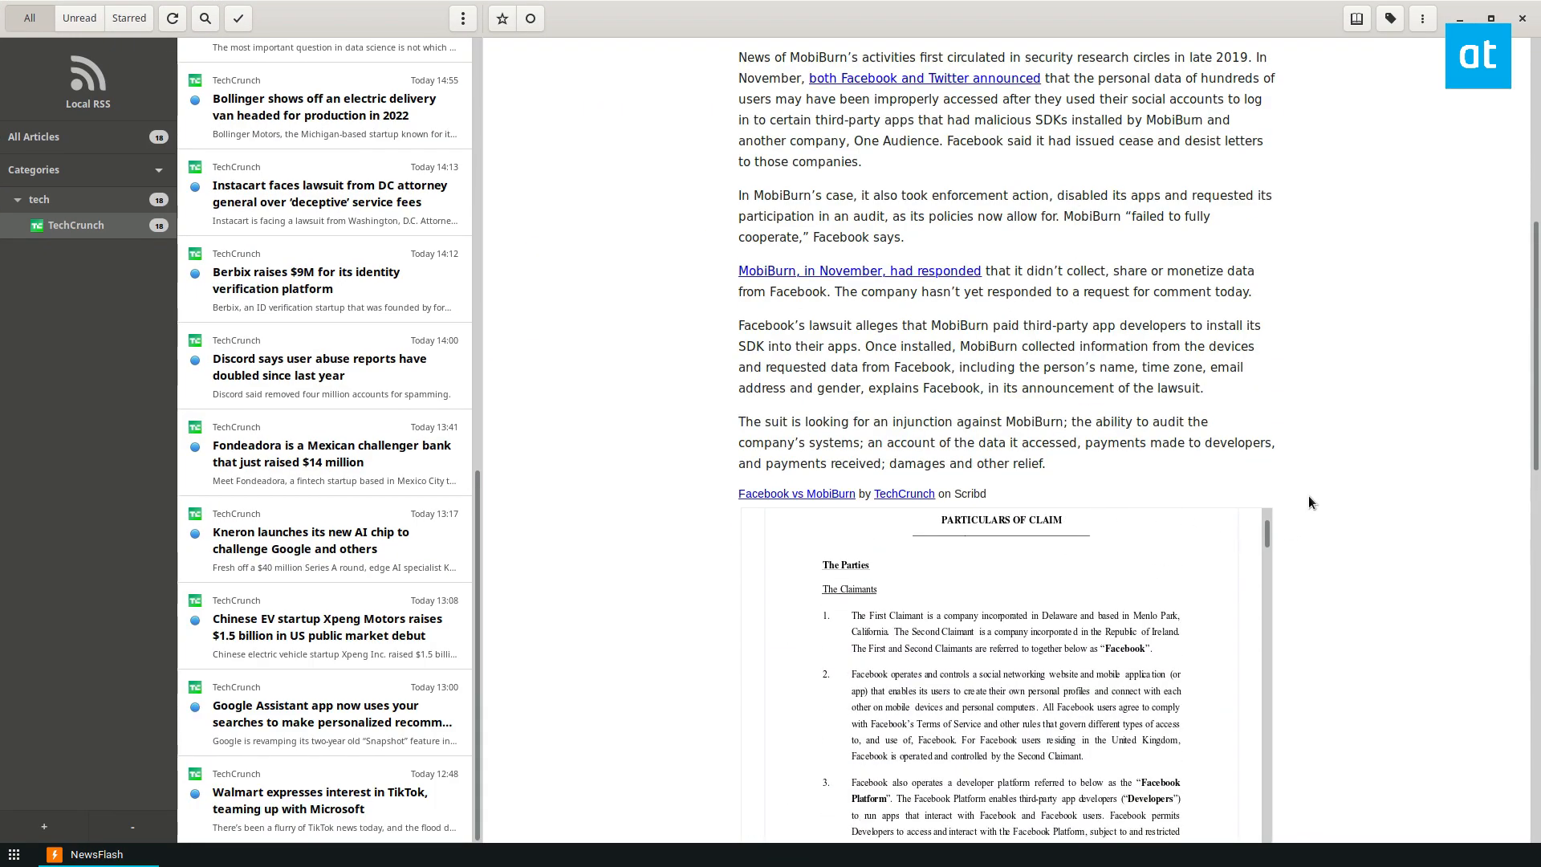
{"action": "scroll", "coordinate": [1309, 494], "scroll_direction": "down", "scroll_amount": 3}
{"action": "scroll", "coordinate": [1321, 445], "scroll_direction": "down", "scroll_amount": 5}
{"action": "scroll", "coordinate": [1335, 469], "scroll_direction": "down", "scroll_amount": 5}
{"action": "scroll", "coordinate": [1335, 468], "scroll_direction": "down", "scroll_amount": 1}
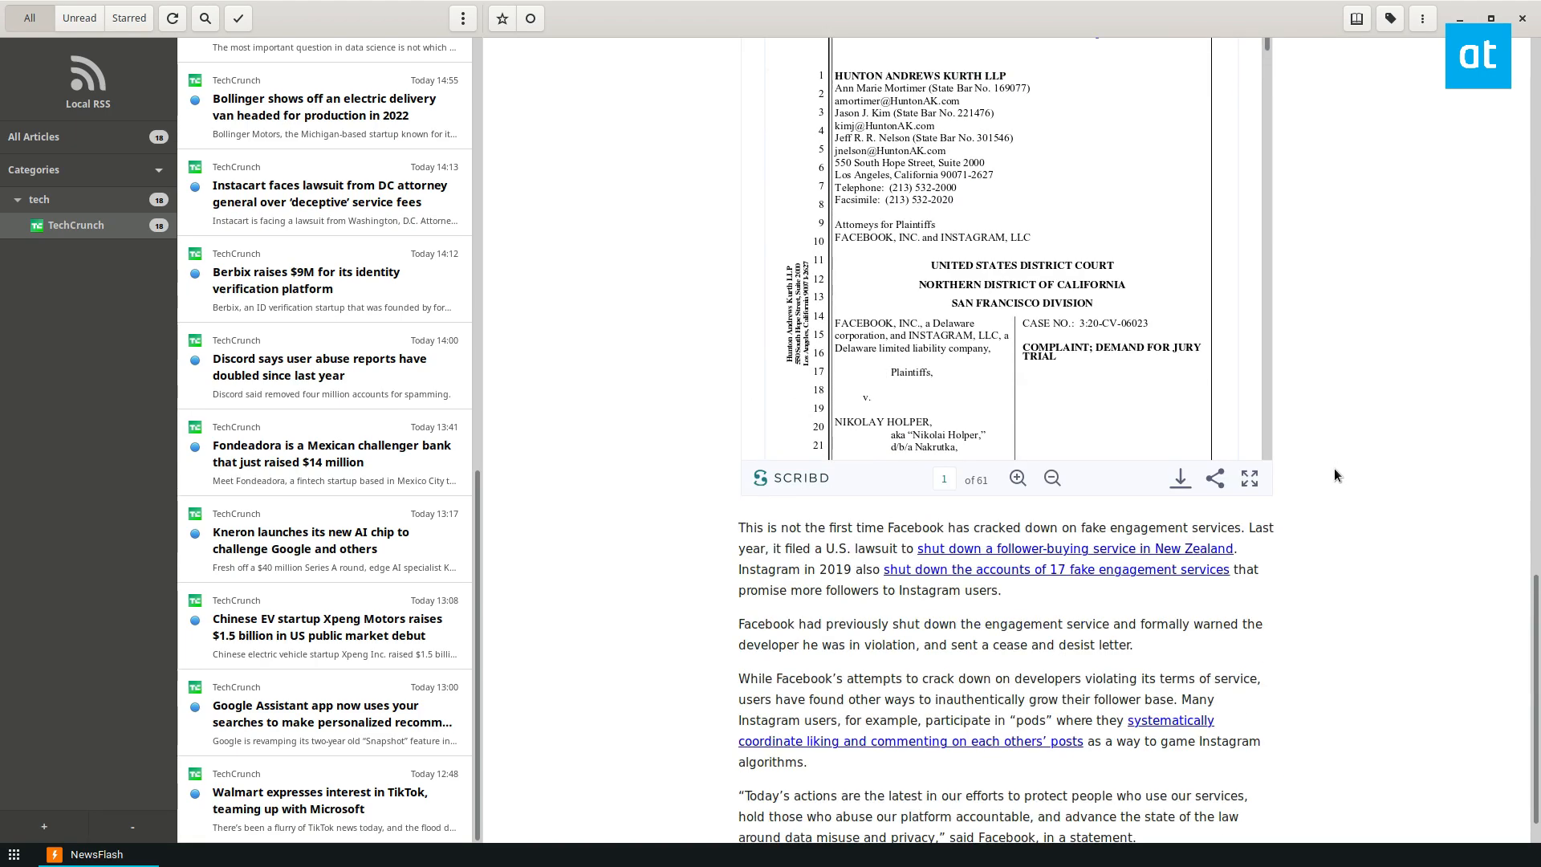
{"action": "scroll", "coordinate": [1333, 470], "scroll_direction": "down", "scroll_amount": 1}
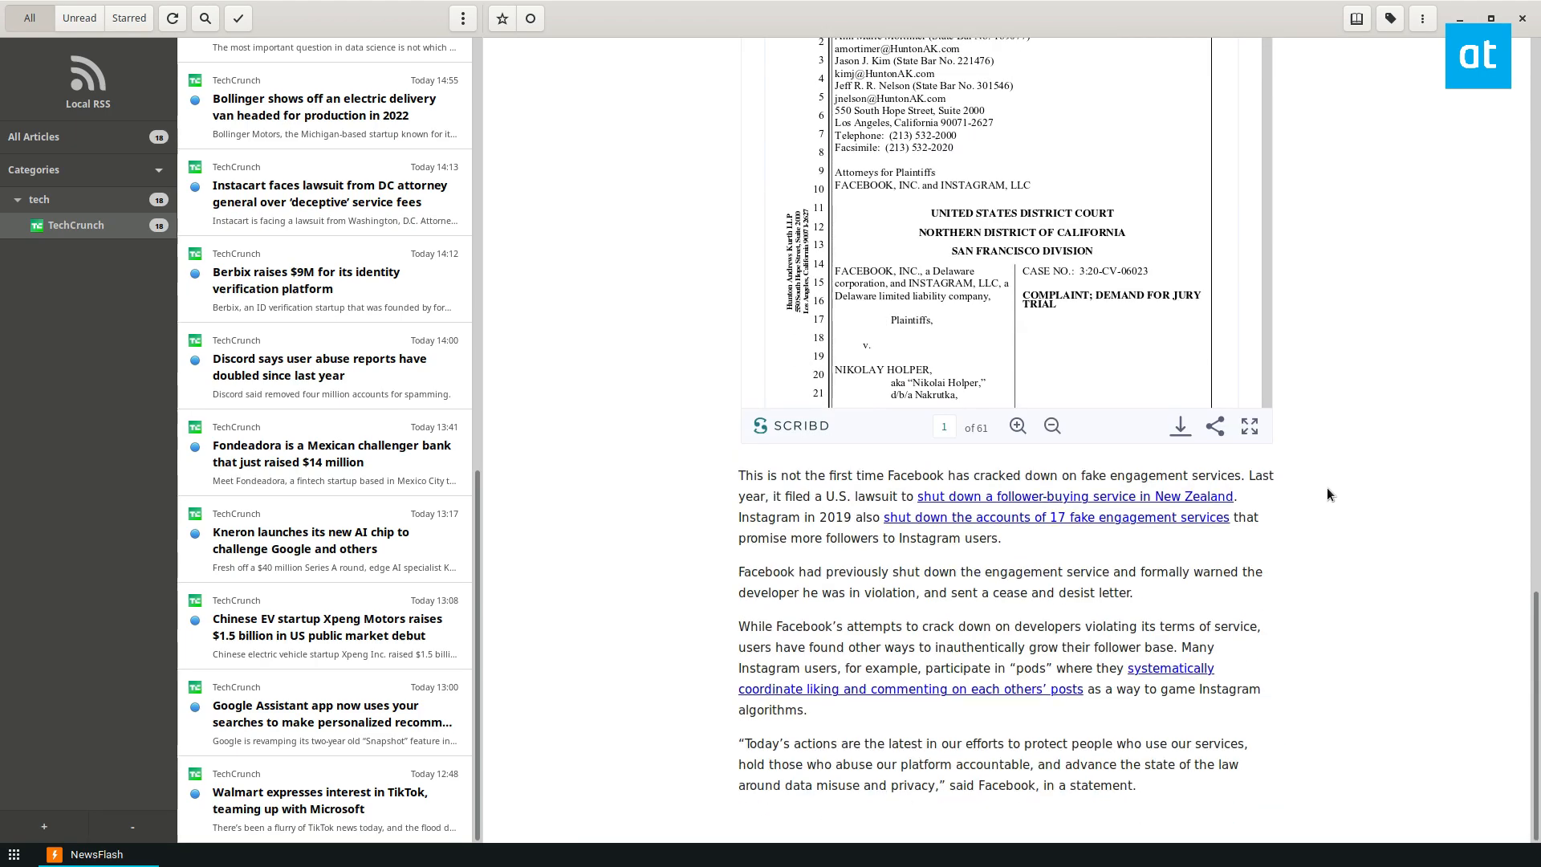